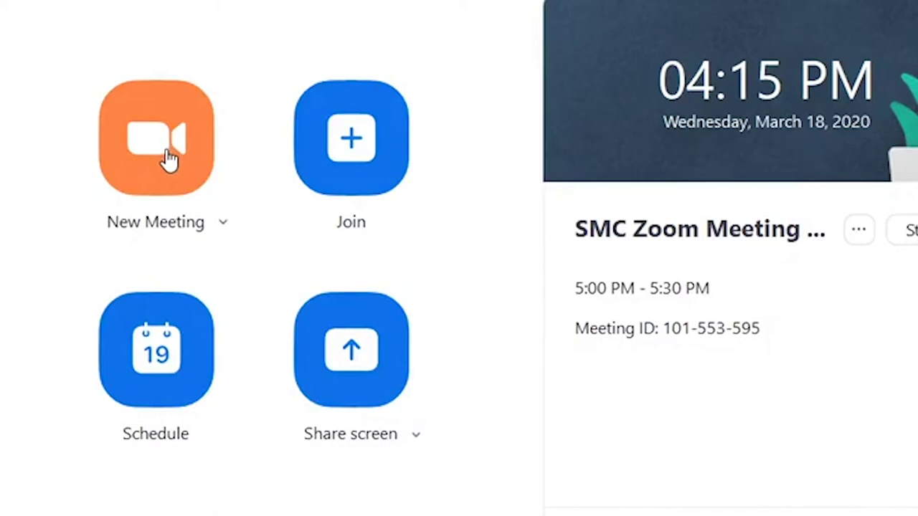
# Step: Schedule a new meeting titled 'SMC ZOOM Meeting Training' lasting 0 hours 15 minutes
pyautogui.click(165, 371)
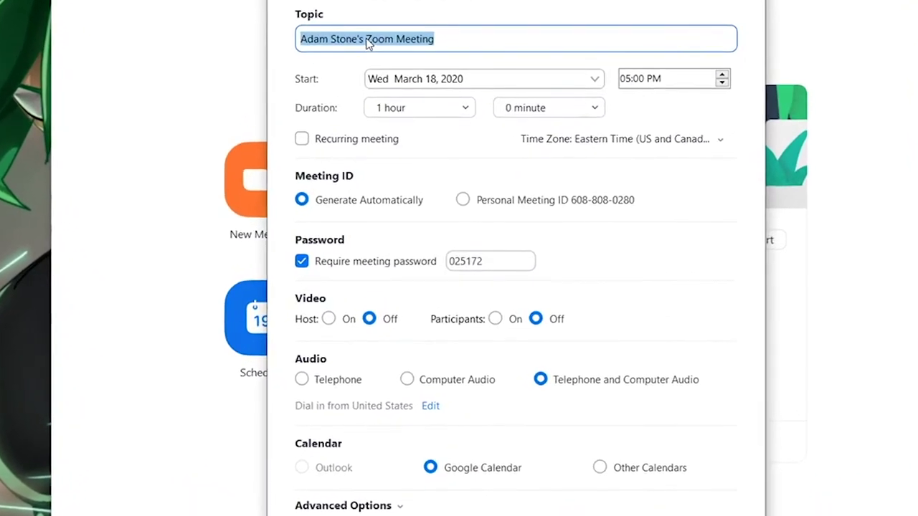
pyautogui.write('SMC ')
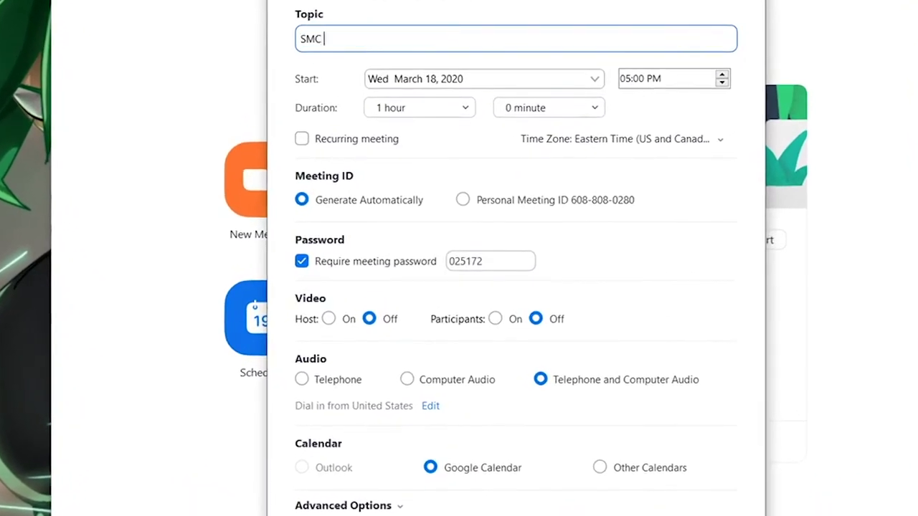
pyautogui.write('ZOOM Meeting ')
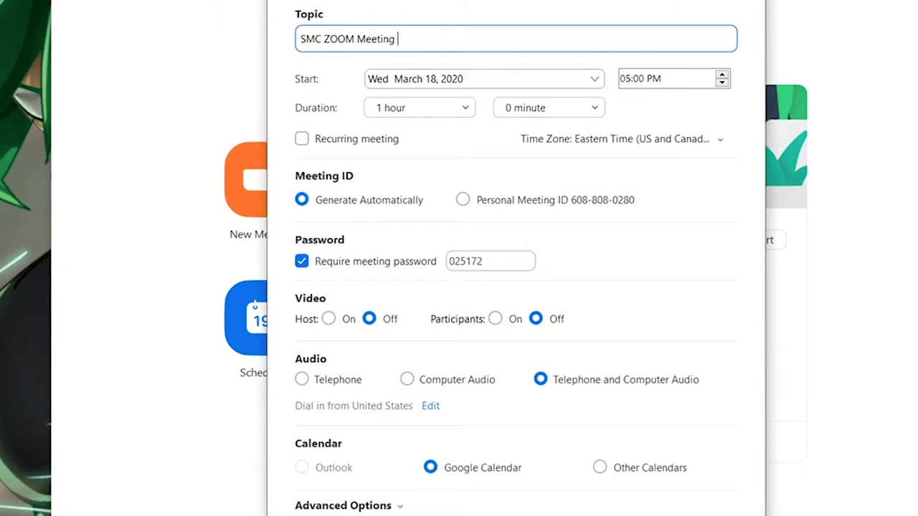
pyautogui.write('Training')
pyautogui.click(421, 109)
pyautogui.scroll(1, 418, 150)
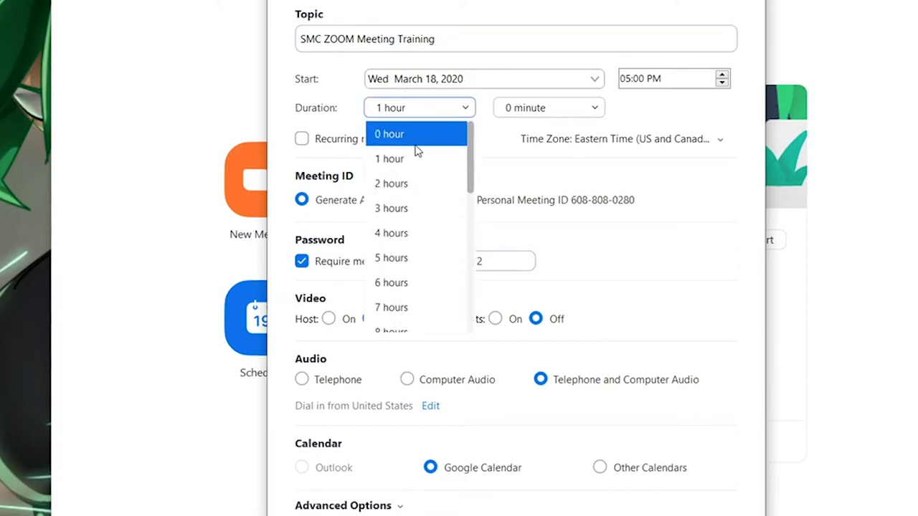
pyautogui.click(418, 131)
pyautogui.click(534, 109)
pyautogui.click(536, 158)
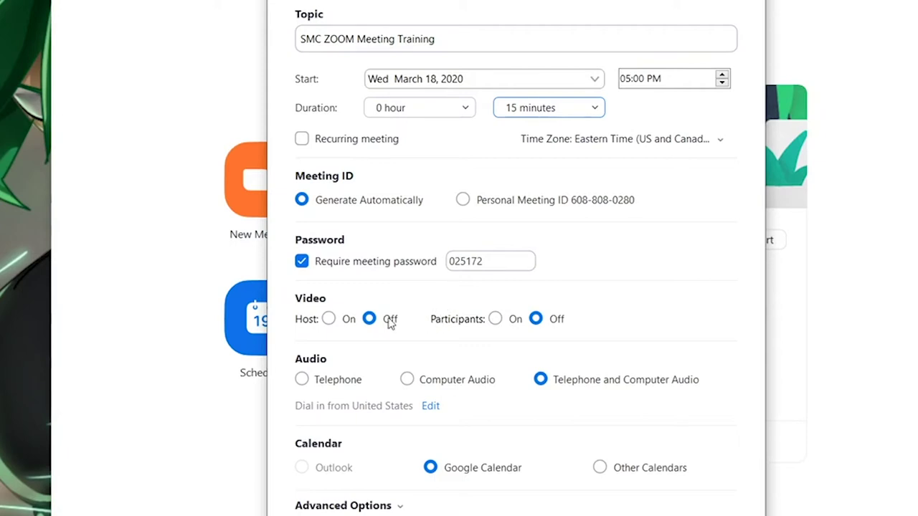
# Step: Turn on host and participant video and save the scheduled meeting
pyautogui.click(329, 320)
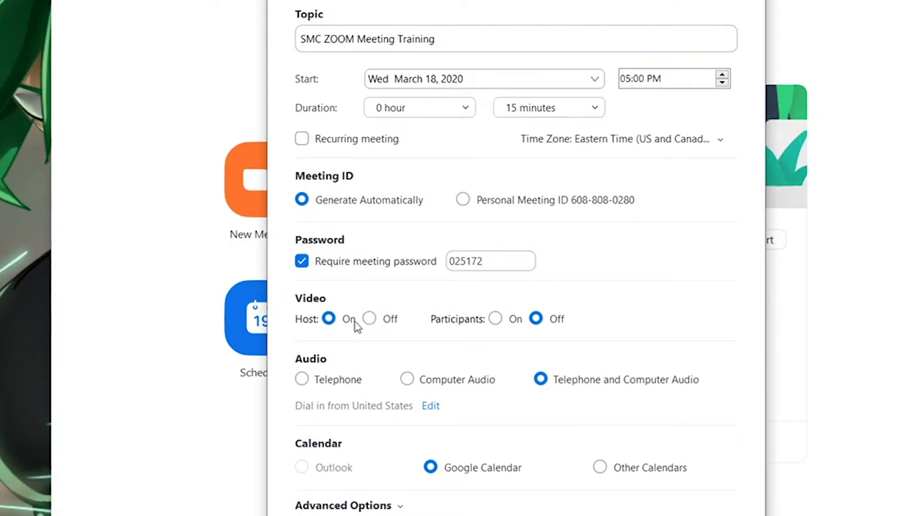
pyautogui.click(496, 322)
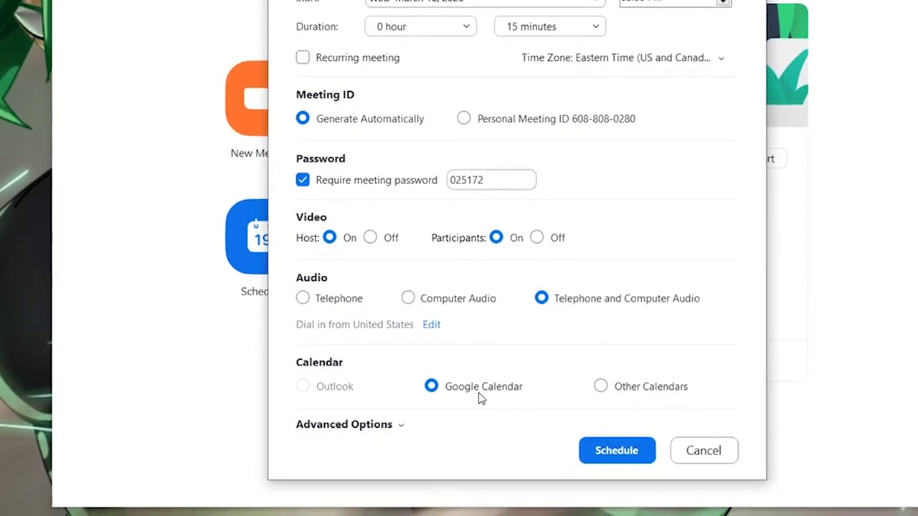
pyautogui.click(588, 453)
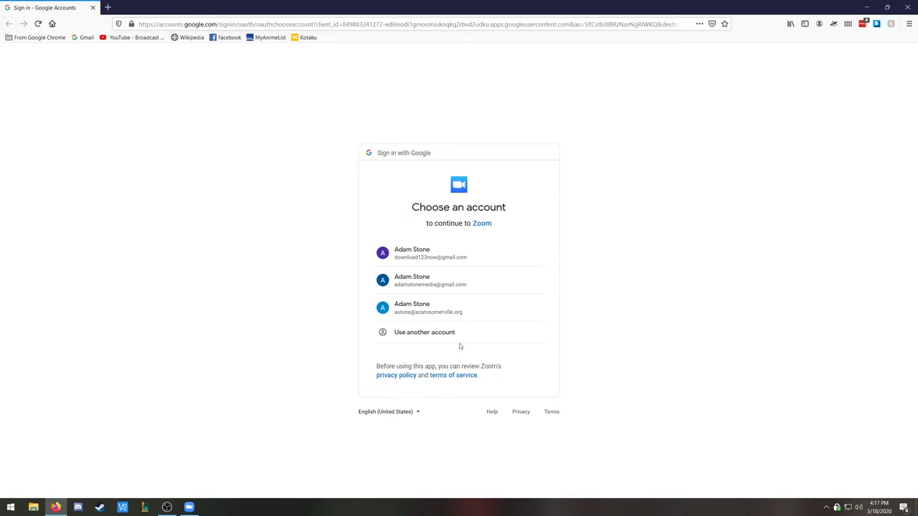
# Step: Close the Google 'Choose an account' browser window without signing in
pyautogui.click(906, 8)
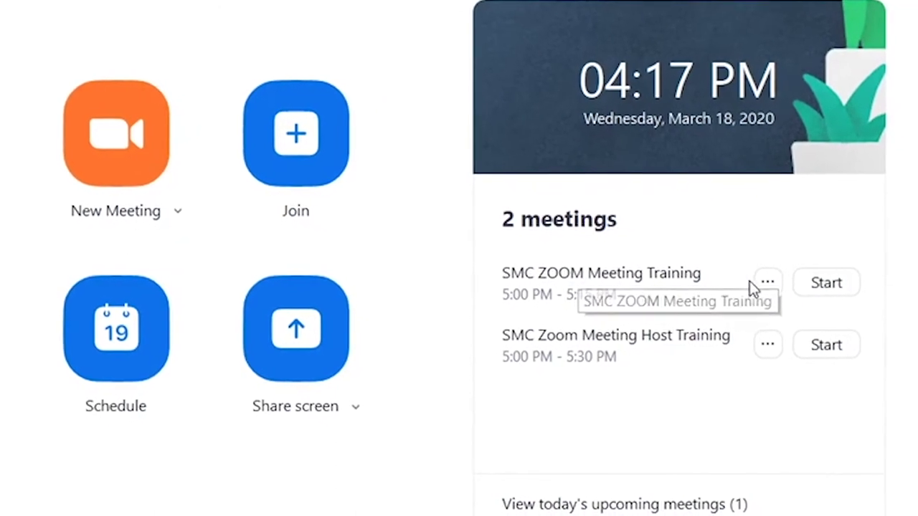
# Step: Copy the SMC ZOOM Meeting Training invitation and open a new Firefox window
pyautogui.click(762, 283)
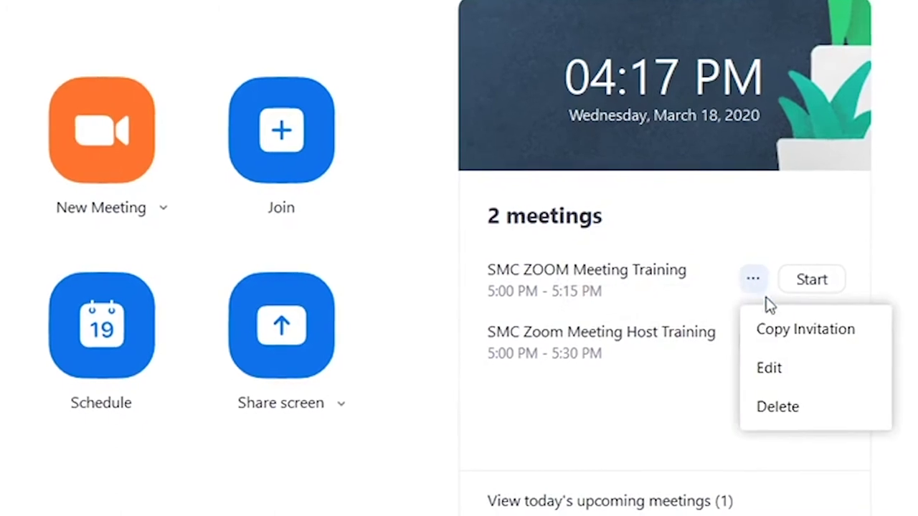
pyautogui.click(776, 322)
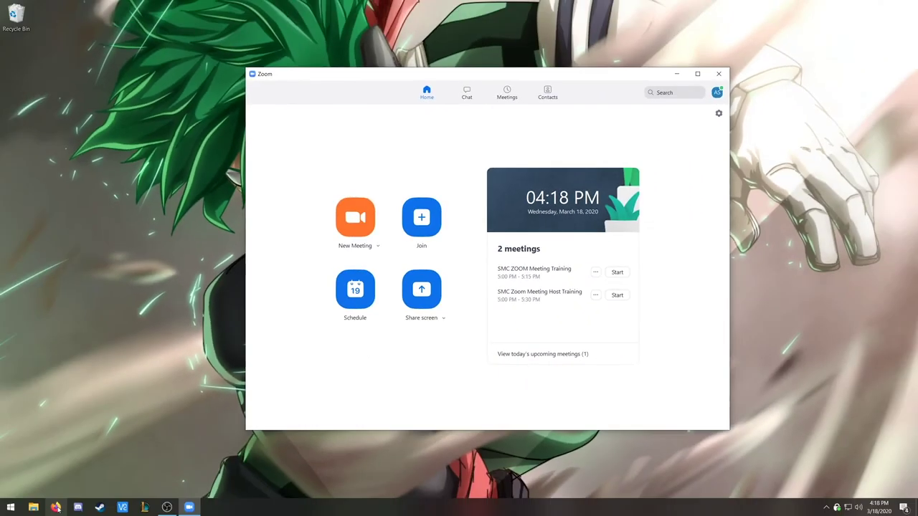
pyautogui.click(56, 507)
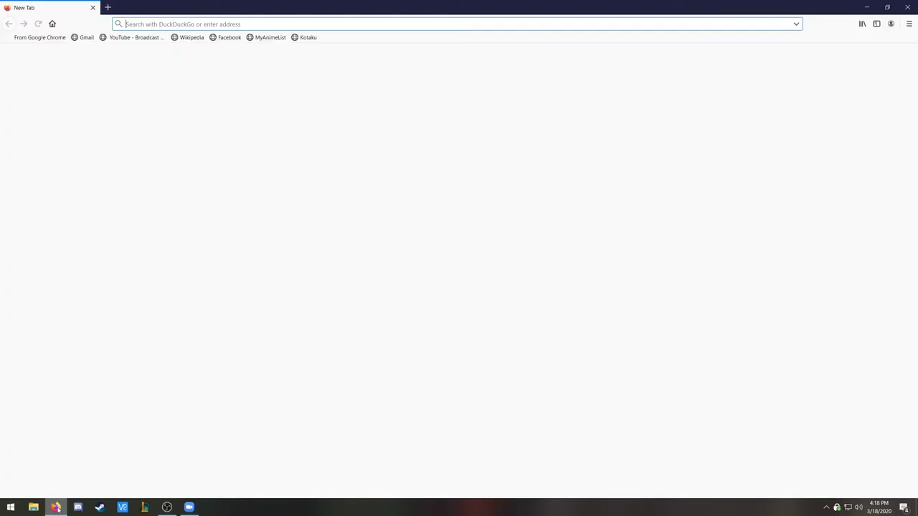
# Step: Replace a new Gmail message's body with the pasted Zoom invitation, then go to the recipients field
pyautogui.click(85, 39)
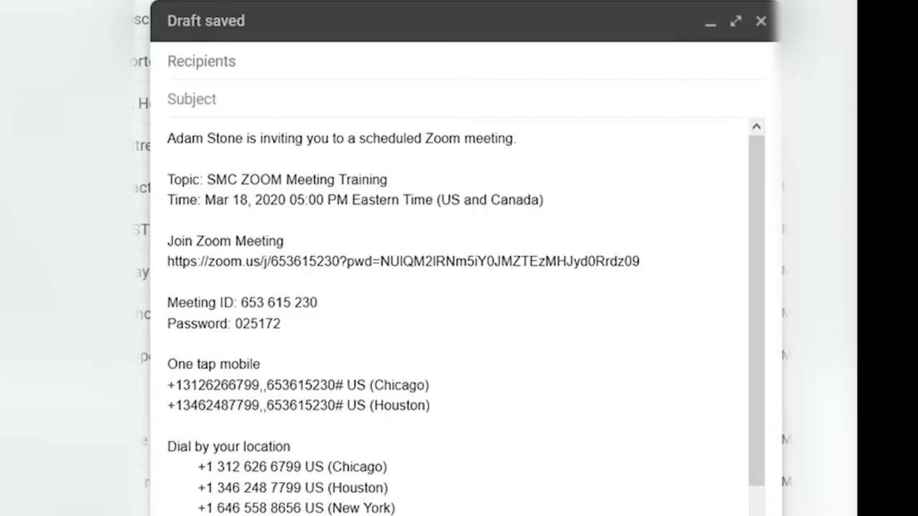
pyautogui.hotkey('ctrl', 'a')
pyautogui.hotkey('ctrl', 'x')
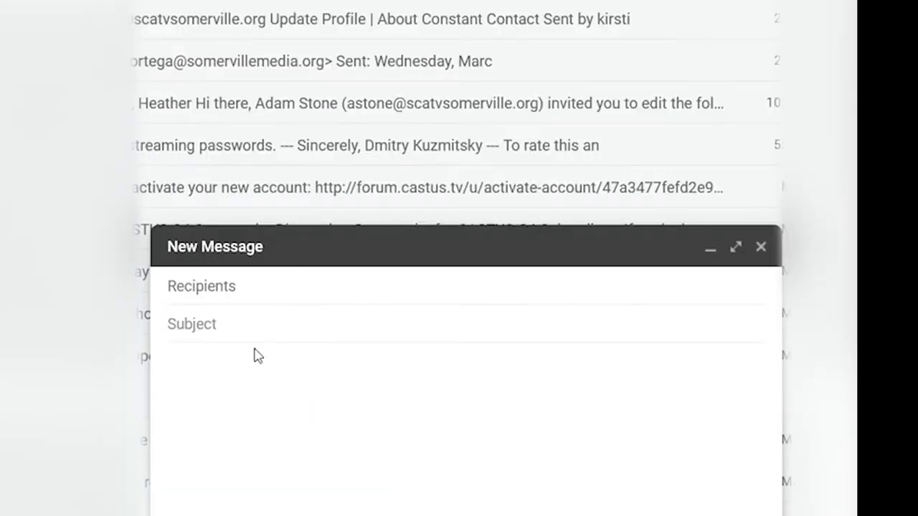
pyautogui.rightClick(197, 363)
pyautogui.click(231, 440)
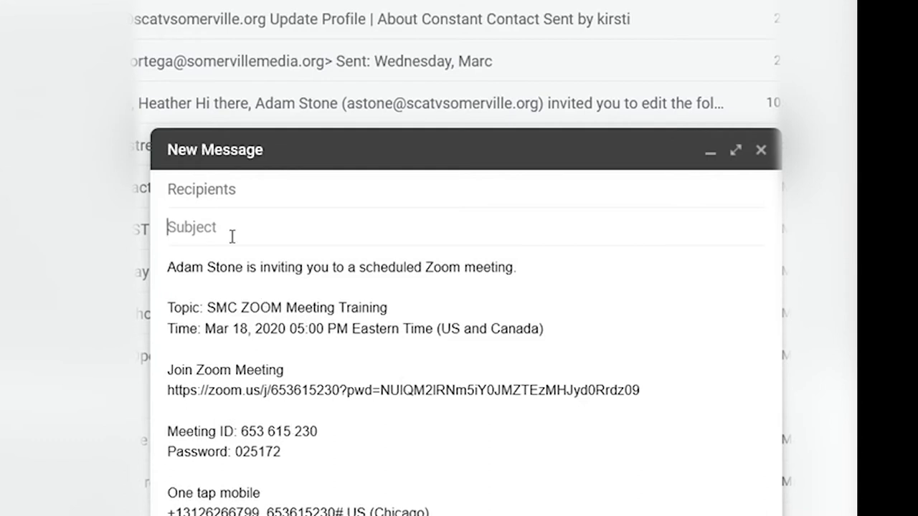
pyautogui.click(222, 192)
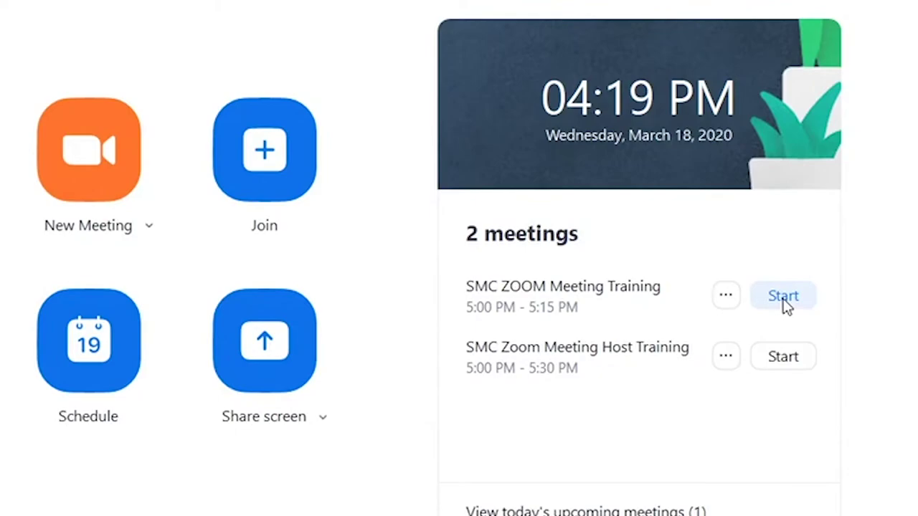
# Step: Start the SMC ZOOM Meeting Training meeting and begin the speaker and microphone test
pyautogui.click(784, 297)
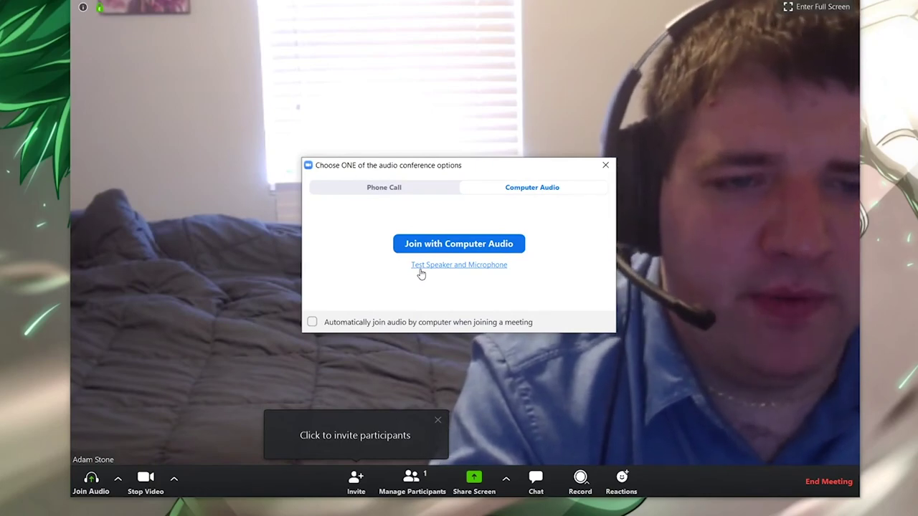
pyautogui.click(421, 269)
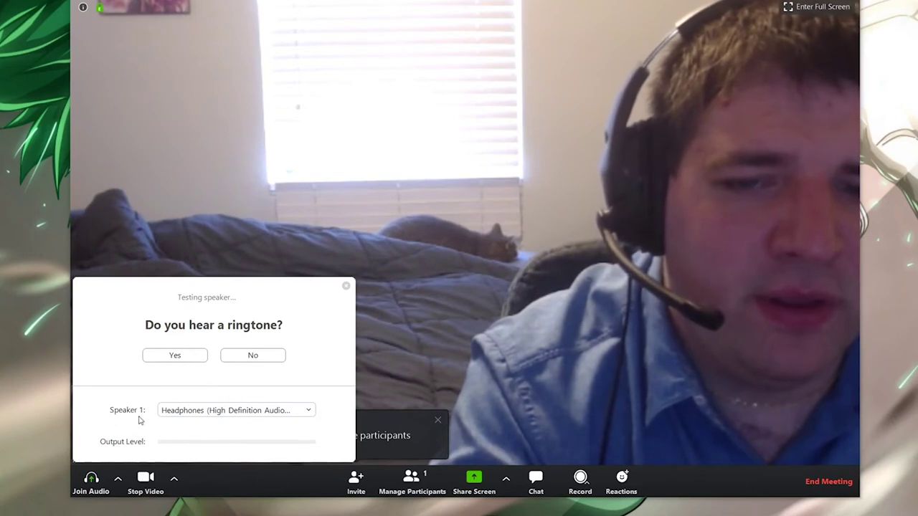
# Step: Keep Headphones as the speaker, confirm the ringtone and microphone replay, and finish the test
pyautogui.click(181, 415)
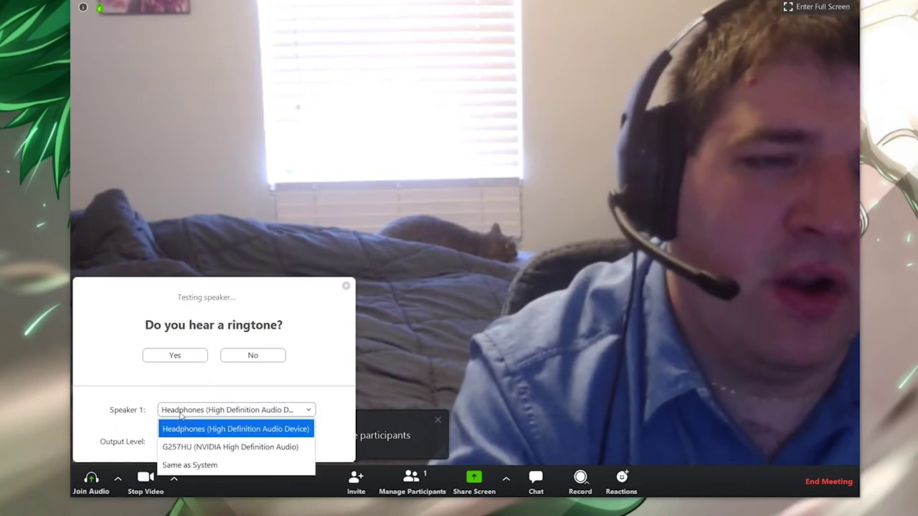
pyautogui.click(181, 415)
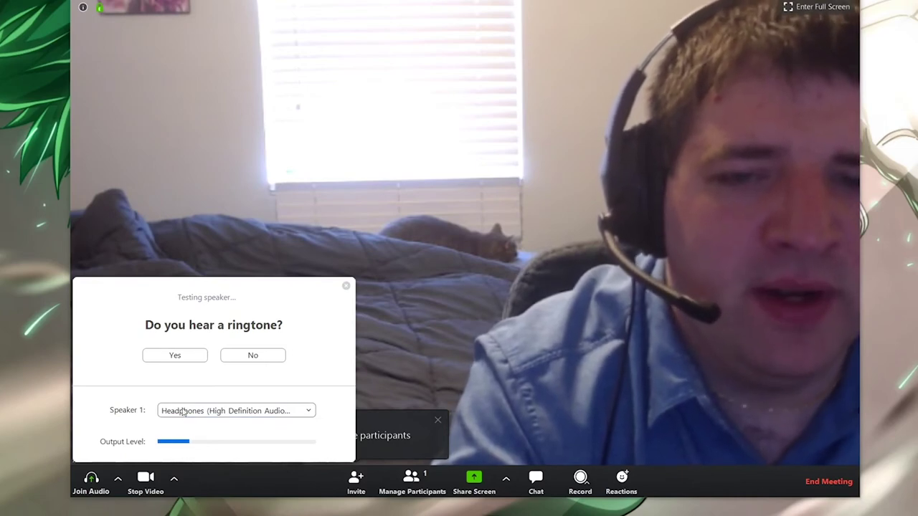
pyautogui.click(180, 362)
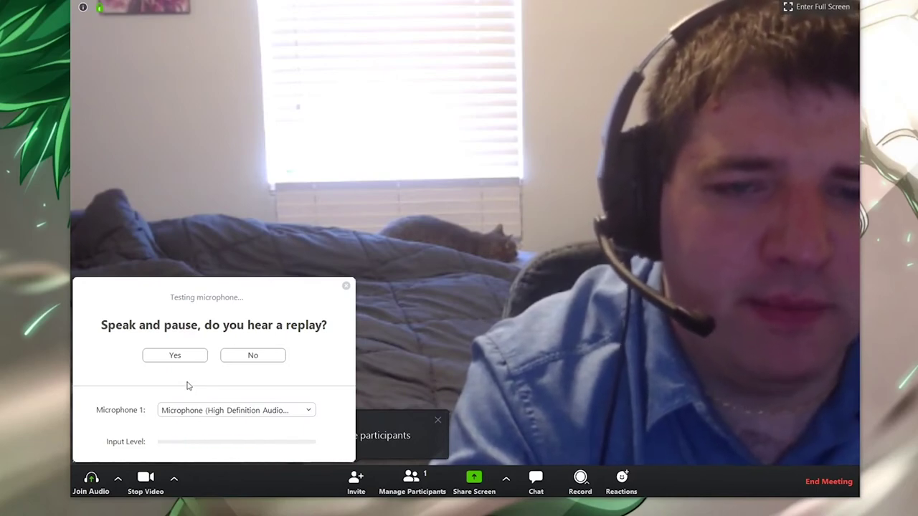
pyautogui.click(184, 358)
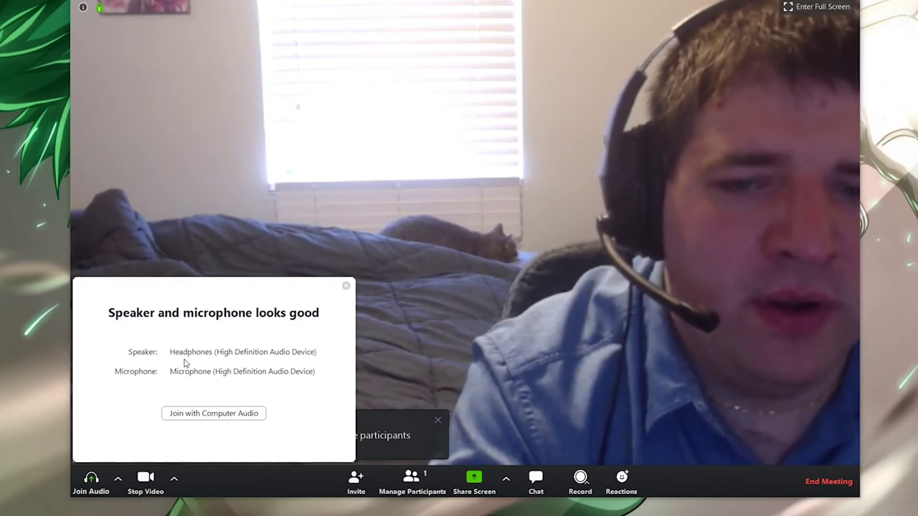
pyautogui.click(201, 414)
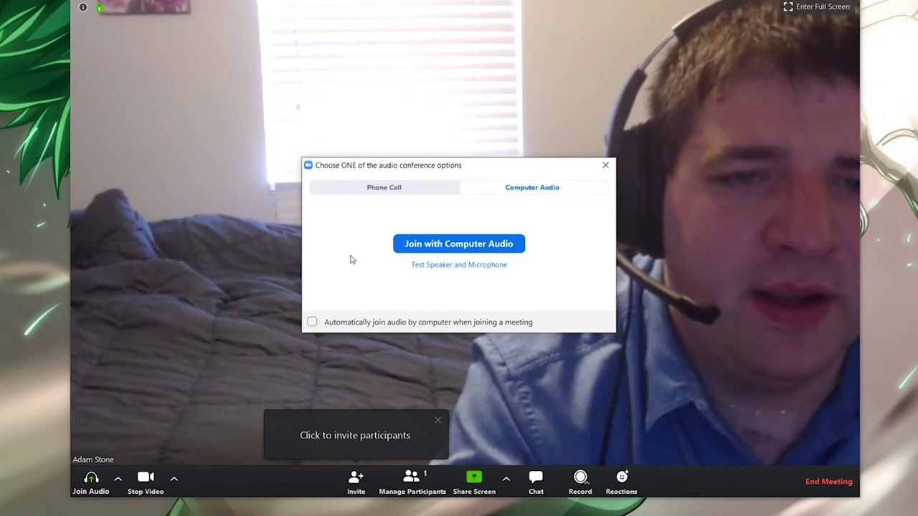
# Step: Join with computer audio and review the audio devices and camera choices, including the c922 Pro Stream Webcam
pyautogui.click(429, 246)
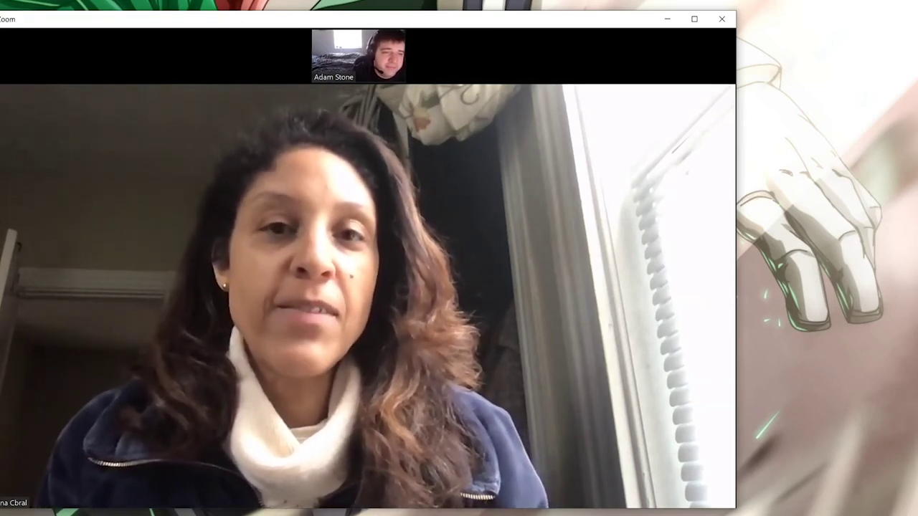
pyautogui.moveTo(147, 401)
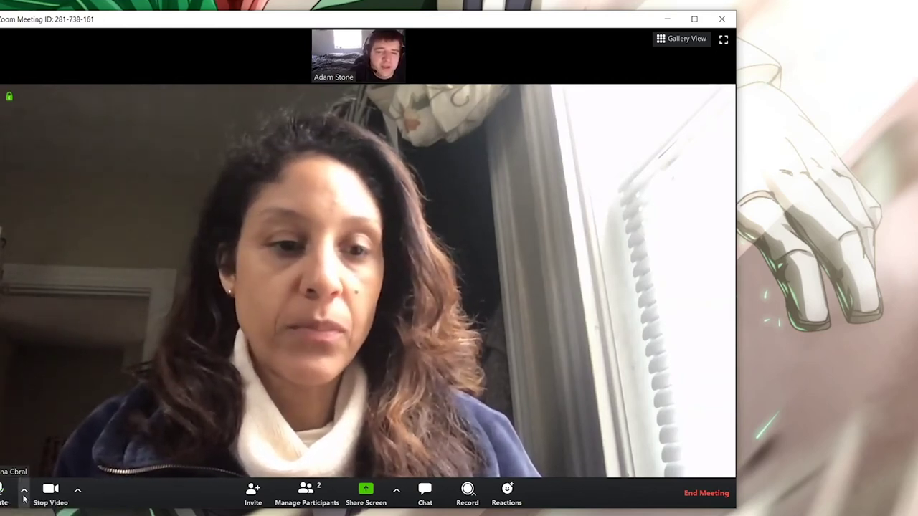
pyautogui.click(25, 492)
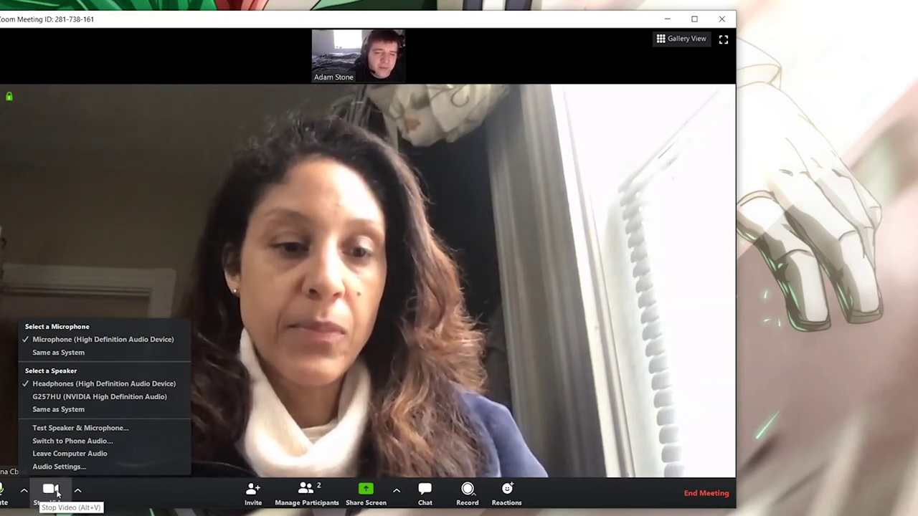
pyautogui.click(77, 492)
pyautogui.click(78, 493)
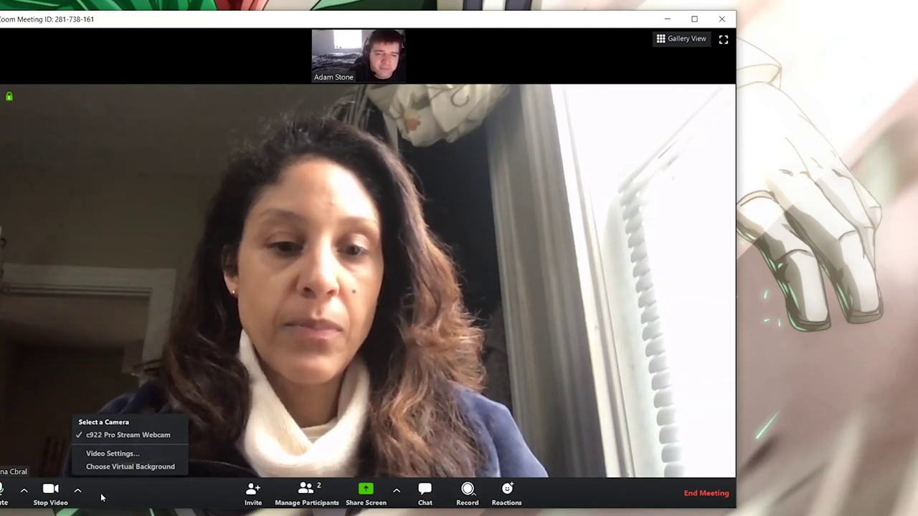
# Step: Close the camera options, then open and dismiss the meeting invitation window
pyautogui.click(102, 498)
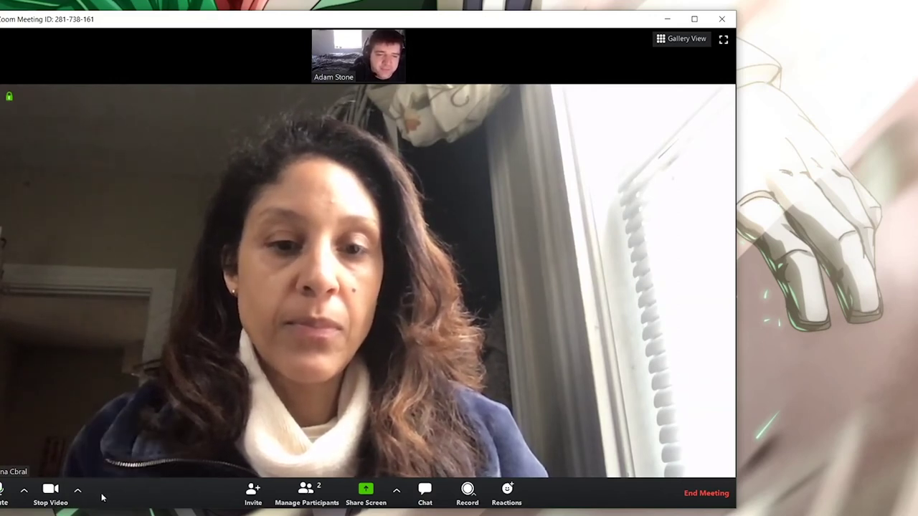
pyautogui.click(252, 494)
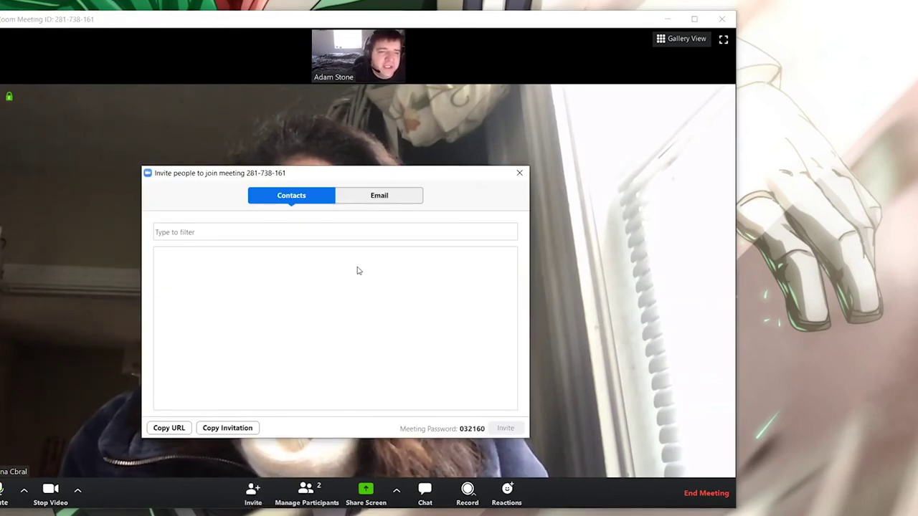
pyautogui.click(520, 175)
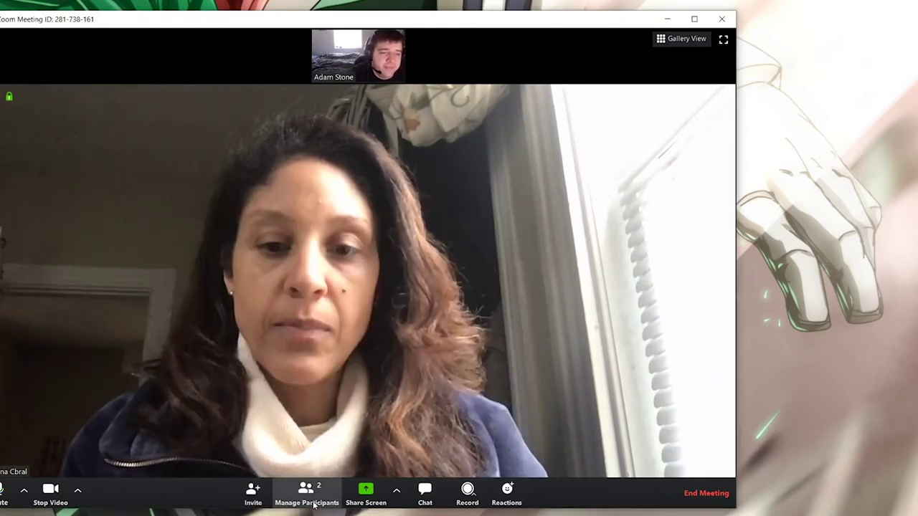
# Step: Show both members in the participants panel and check Mute Participants on Entry under More
pyautogui.click(316, 495)
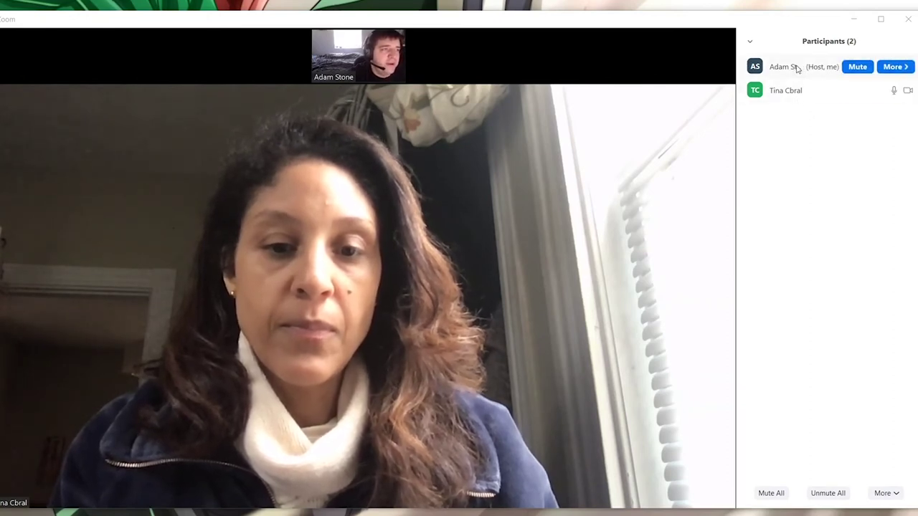
pyautogui.moveTo(795, 93)
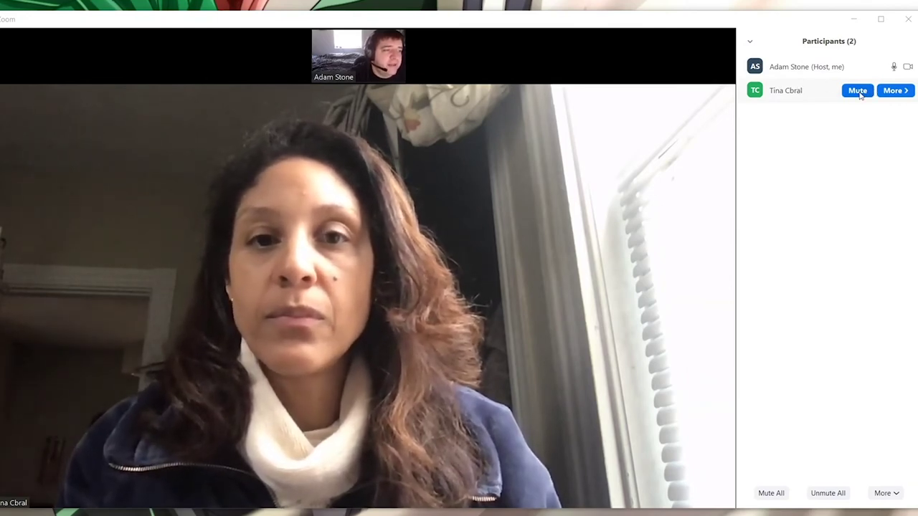
pyautogui.click(882, 493)
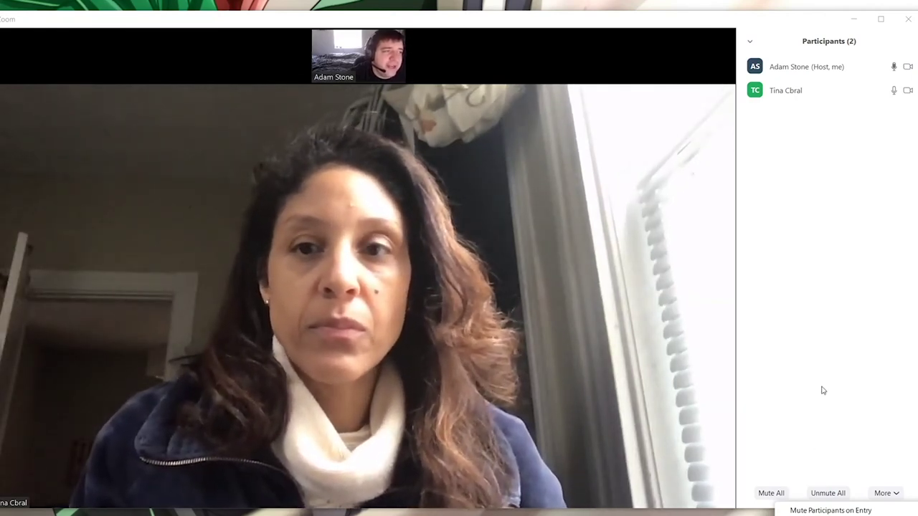
pyautogui.click(821, 398)
# Step: Close the Manage Participants list
pyautogui.moveTo(829, 100)
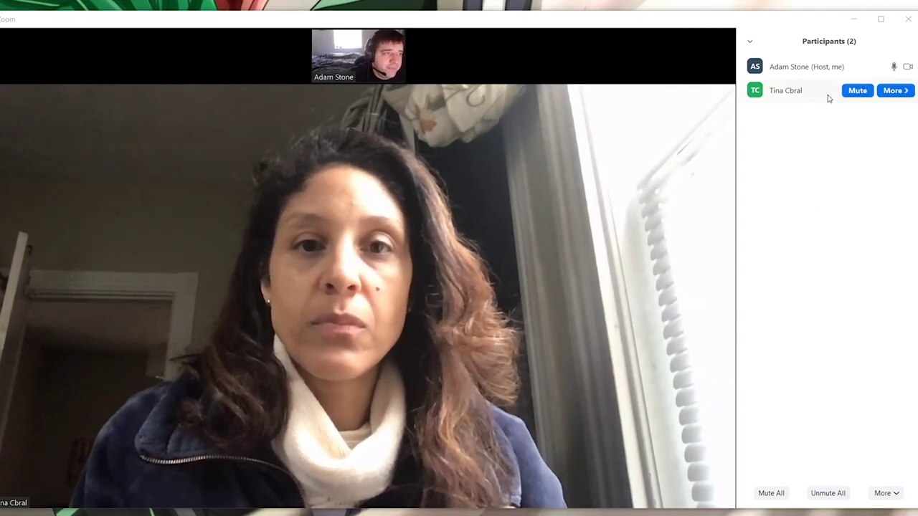
pyautogui.moveTo(556, 297)
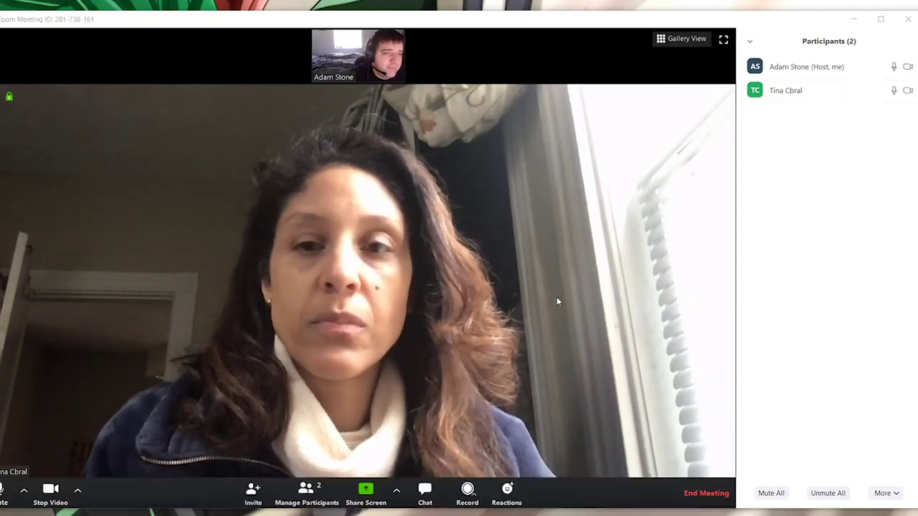
pyautogui.click(307, 498)
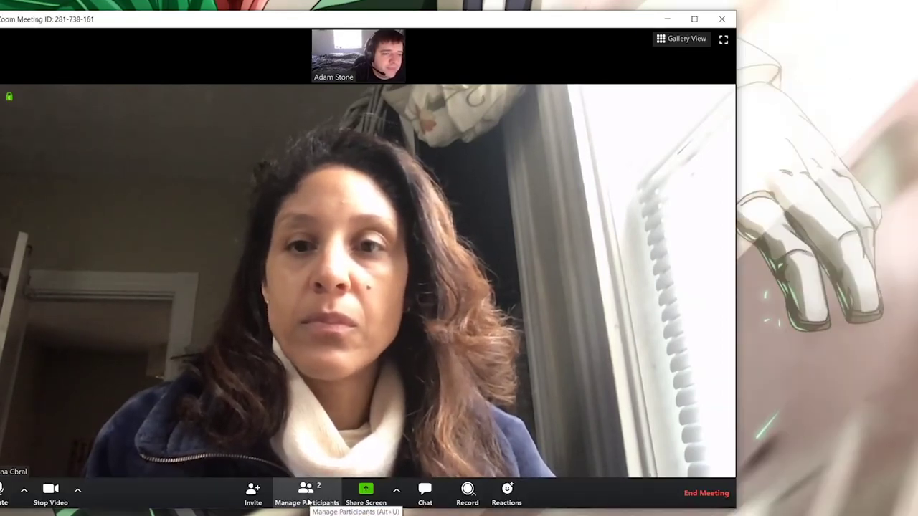
# Step: Open and dismiss the Share Screen choices without sharing, then open and close the group chat
pyautogui.click(365, 492)
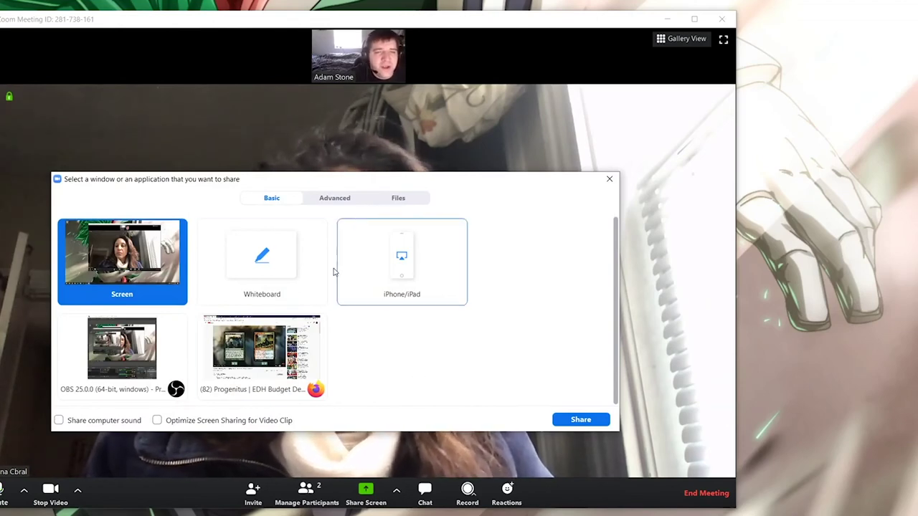
pyautogui.click(609, 179)
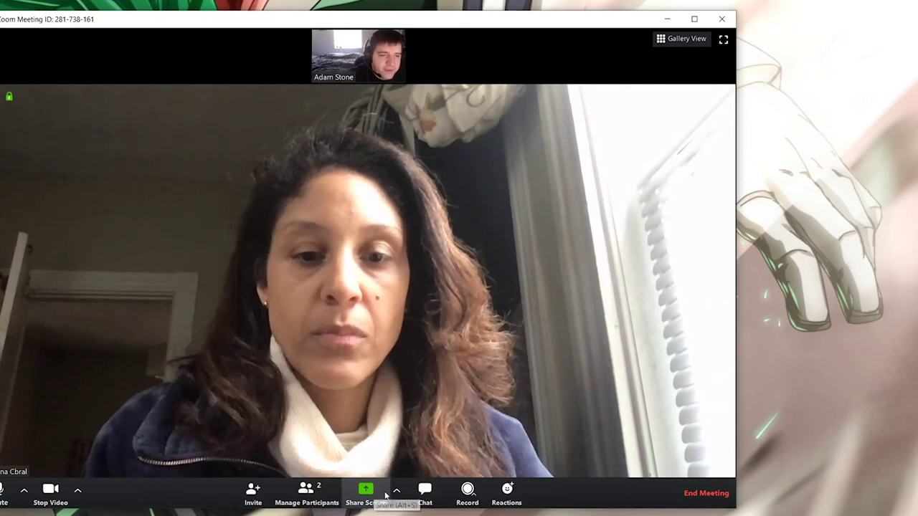
pyautogui.click(424, 492)
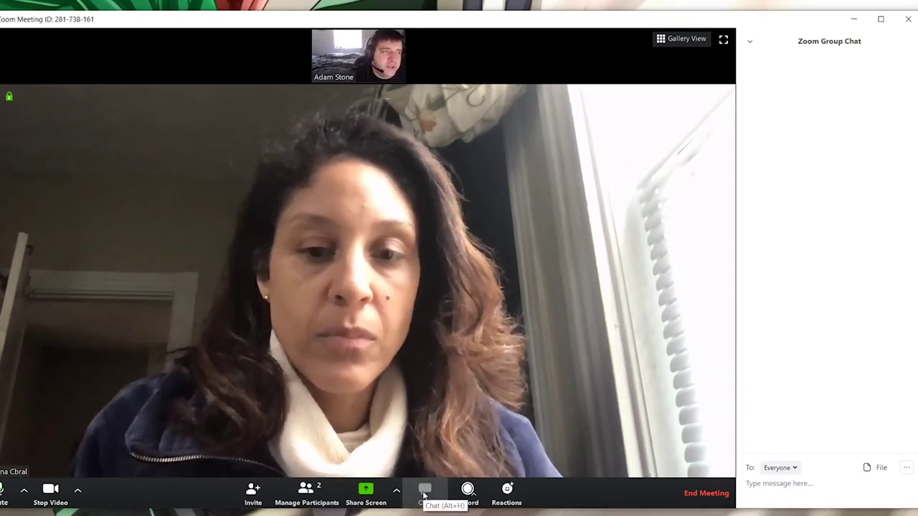
pyautogui.click(425, 492)
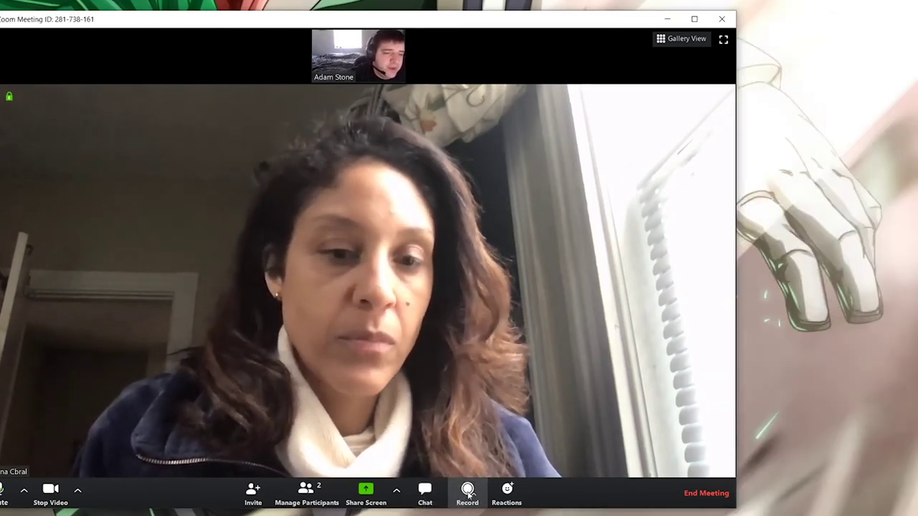
# Step: Start a Record on this Computer recording of the meeting, then stop it
pyautogui.click(468, 490)
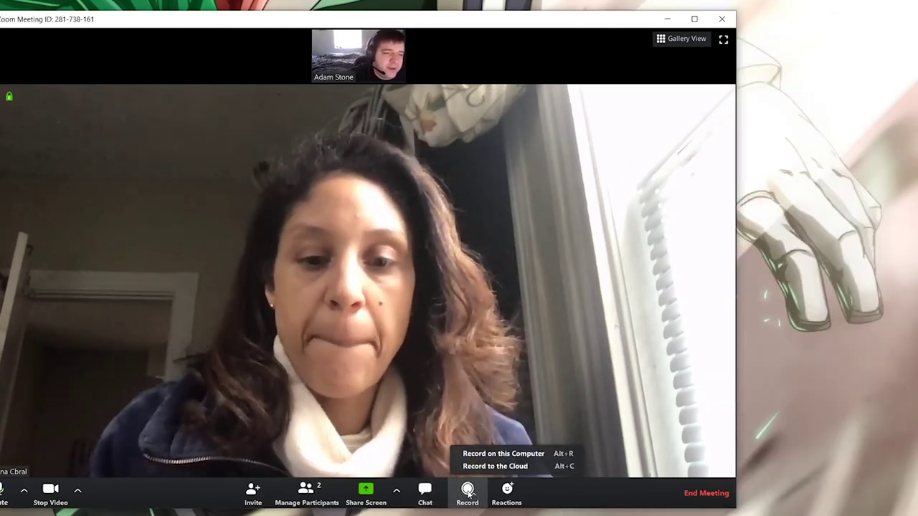
pyautogui.click(471, 456)
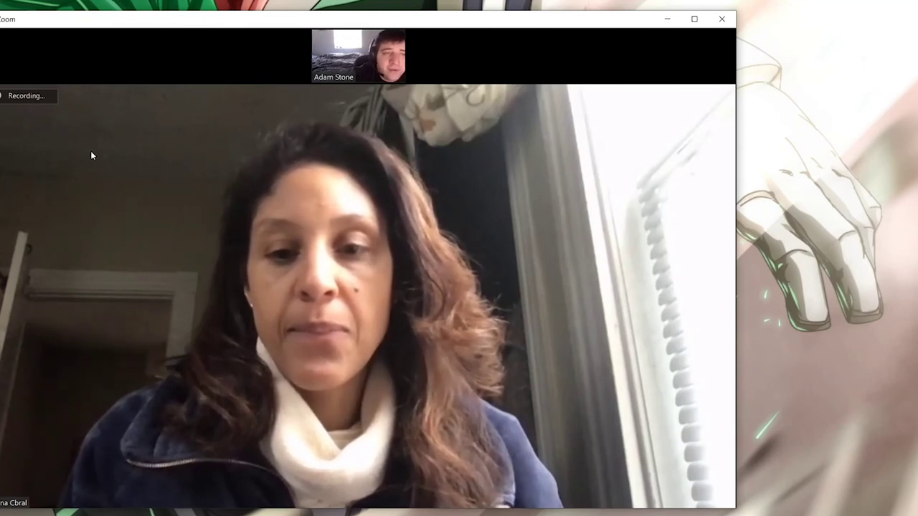
pyautogui.moveTo(137, 156)
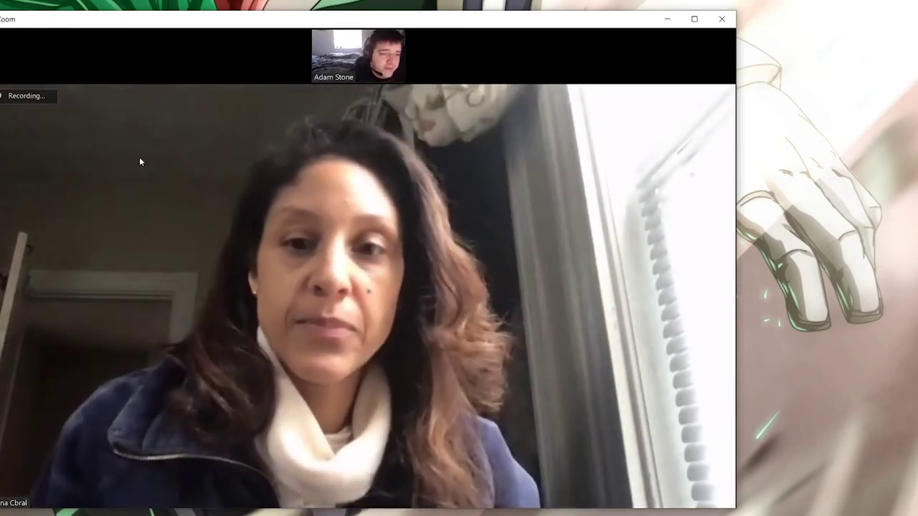
pyautogui.moveTo(208, 179)
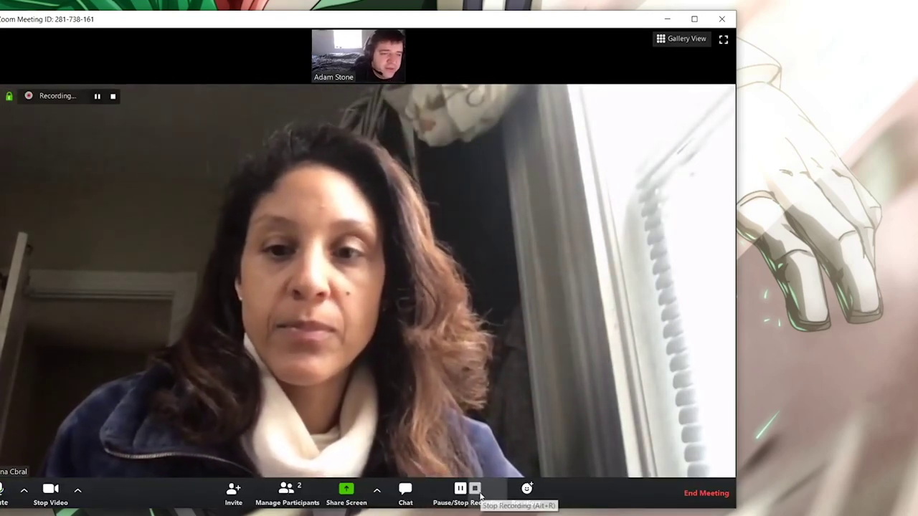
pyautogui.click(474, 490)
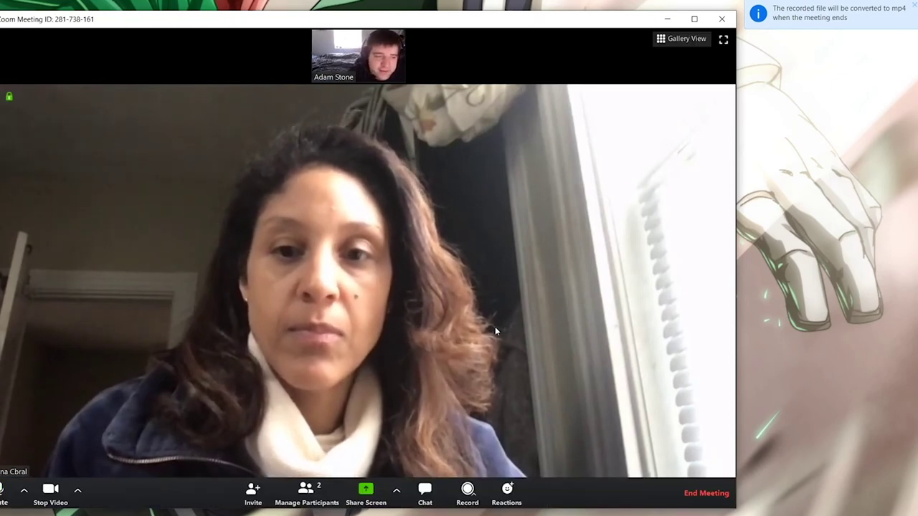
# Step: Send a thumbs-up reaction, followed by a clap reaction, from the Reactions menu
pyautogui.click(507, 495)
pyautogui.click(518, 457)
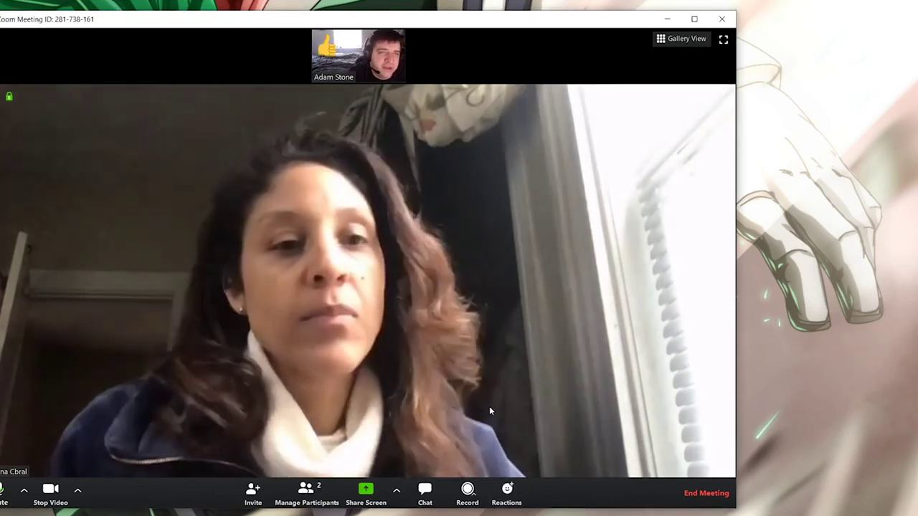
pyautogui.click(507, 495)
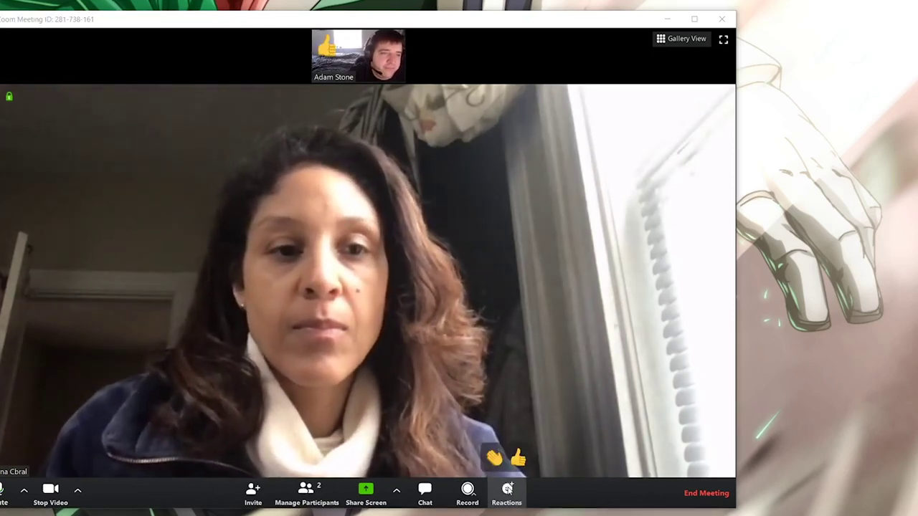
pyautogui.click(494, 457)
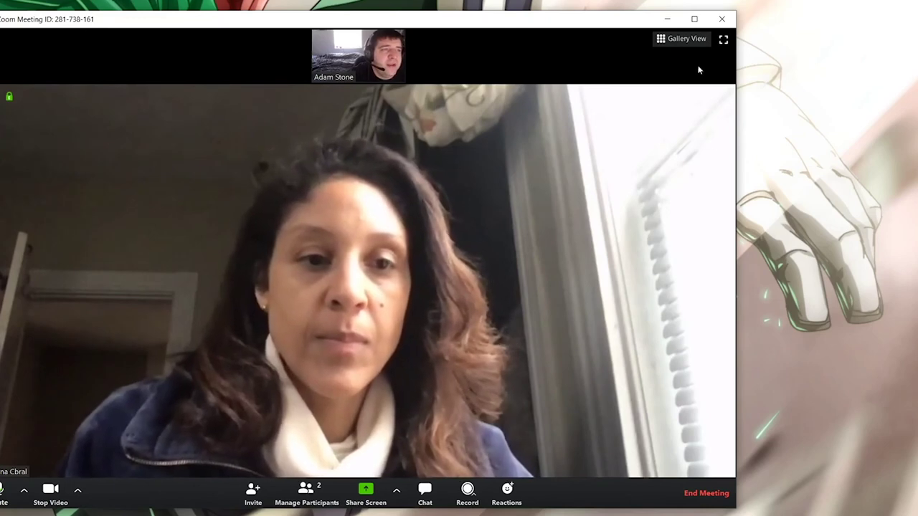
pyautogui.click(688, 39)
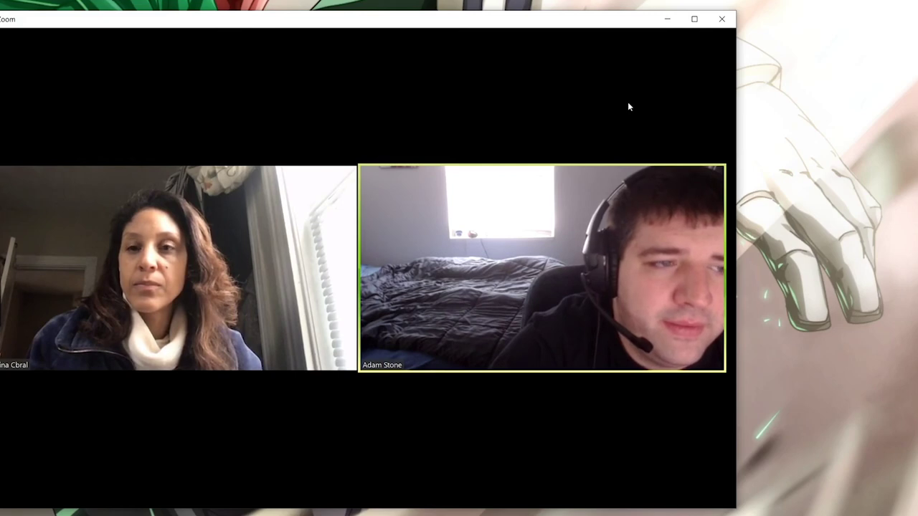
pyautogui.moveTo(633, 101)
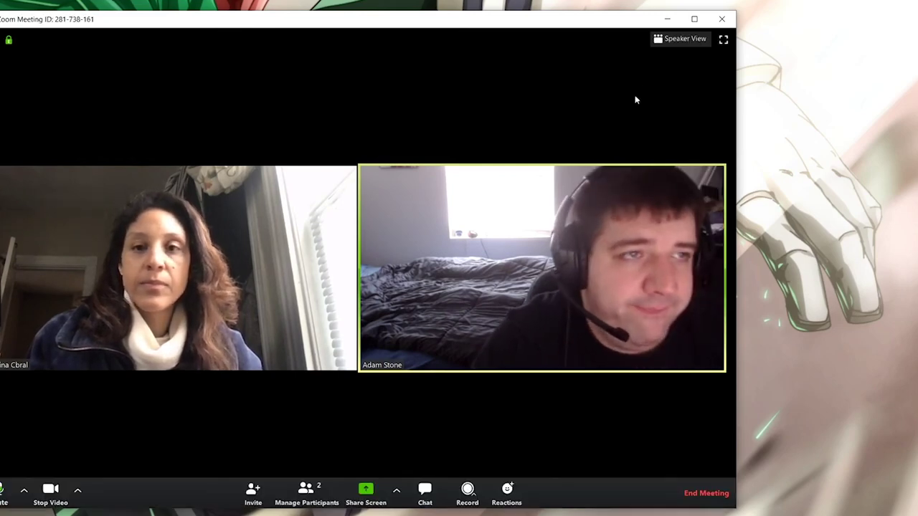
pyautogui.click(670, 39)
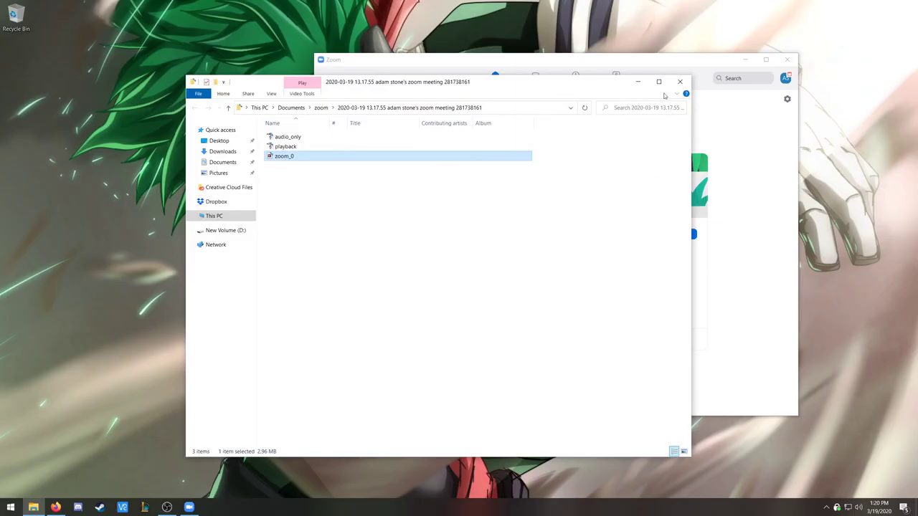
# Step: Close the File Explorer window showing the Documents\zoom recording folder
pyautogui.click(681, 82)
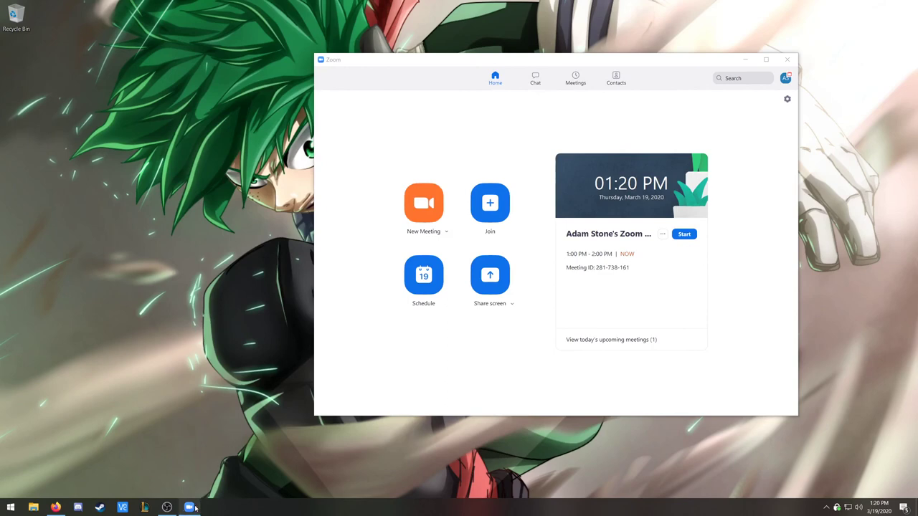
pyautogui.moveTo(195, 507)
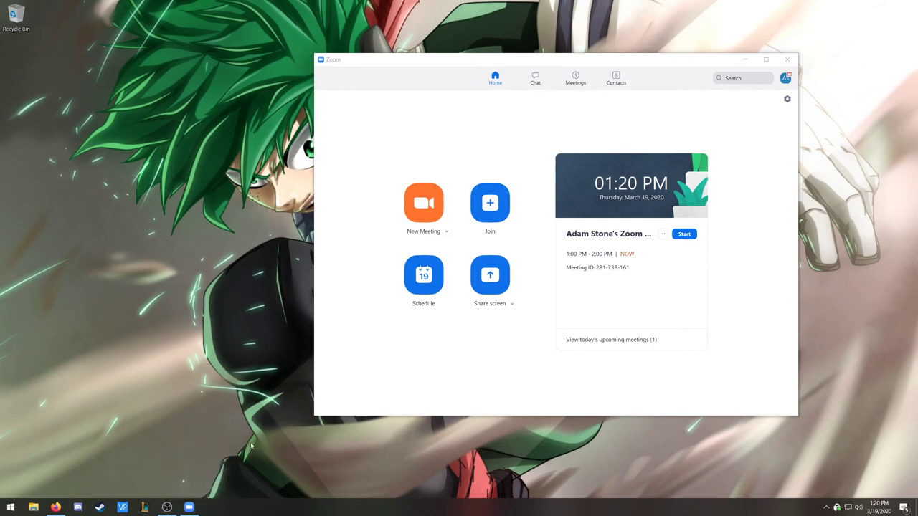